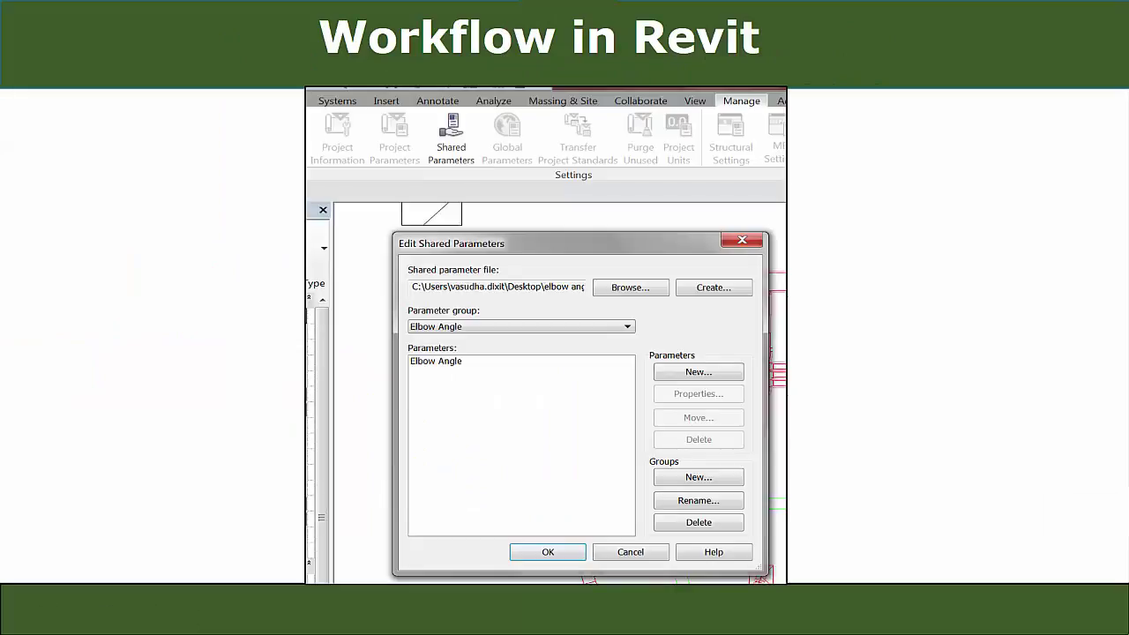
- Advance through the workflow slides: shared parameter, family modification, duct fitting schedule, highlight-and-modify
key(Right)
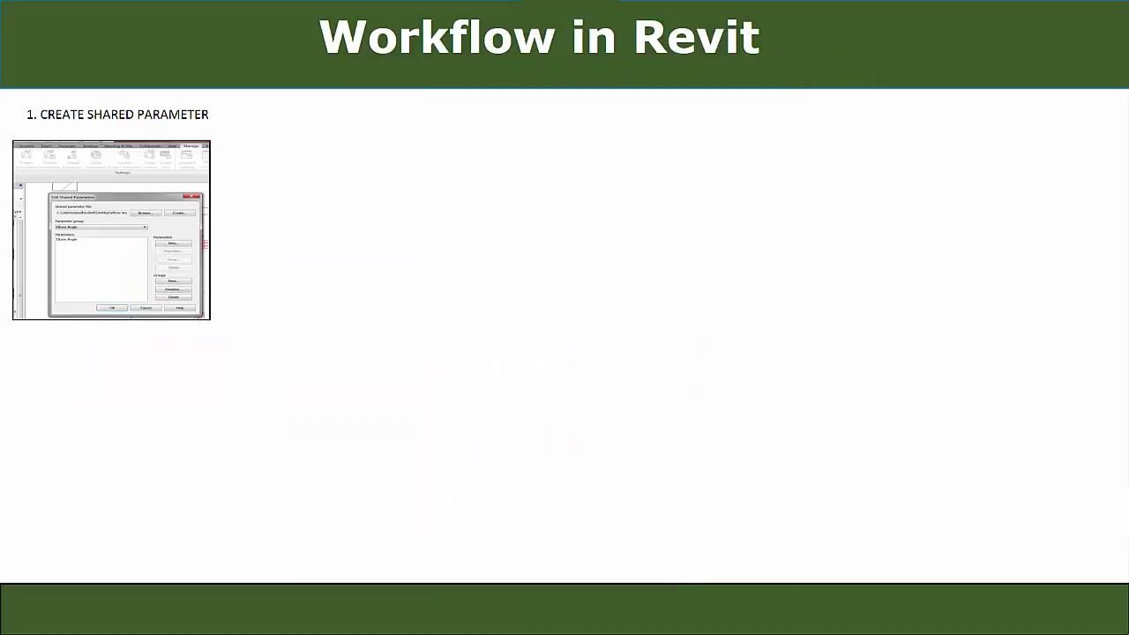
key(Right)
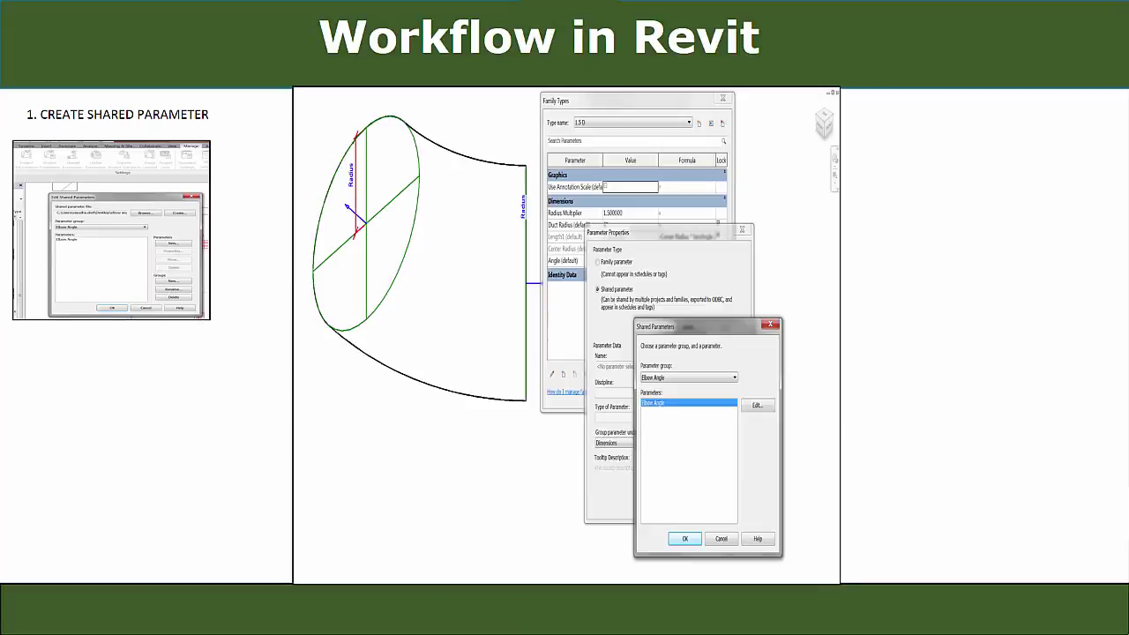
key(Right)
key(Right)
key(Right)
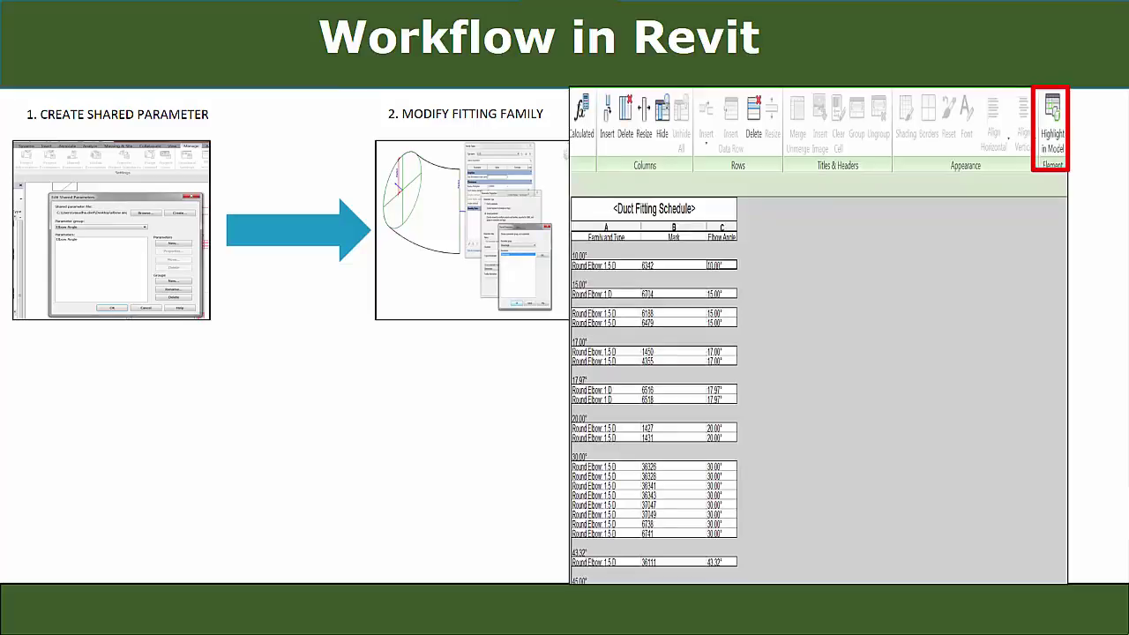
key(Right)
key(Right)
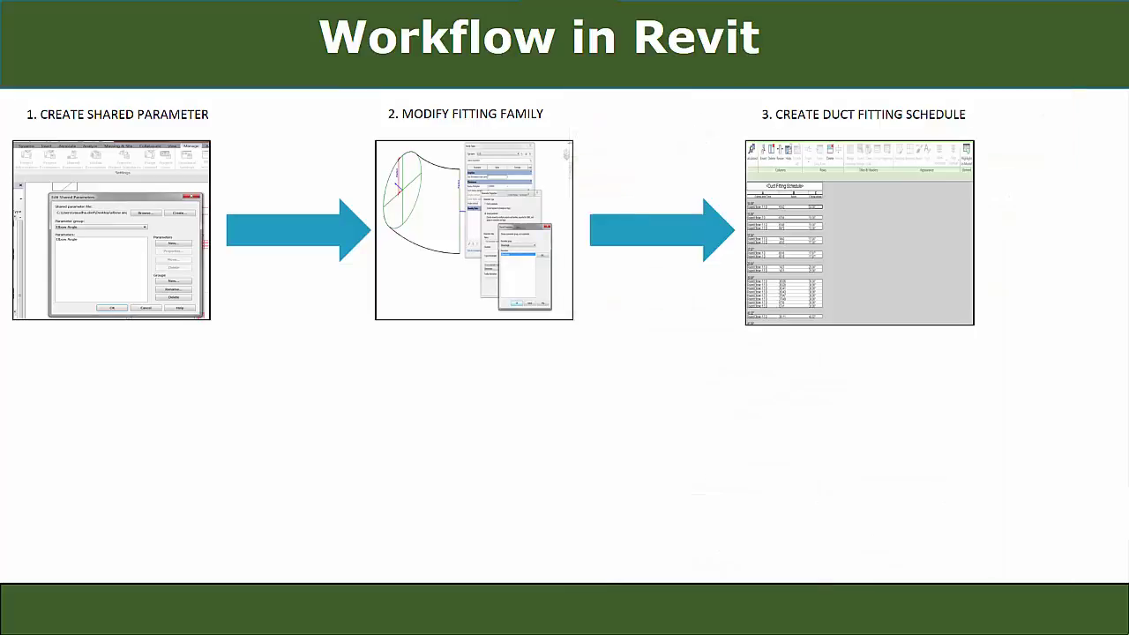
key(Right)
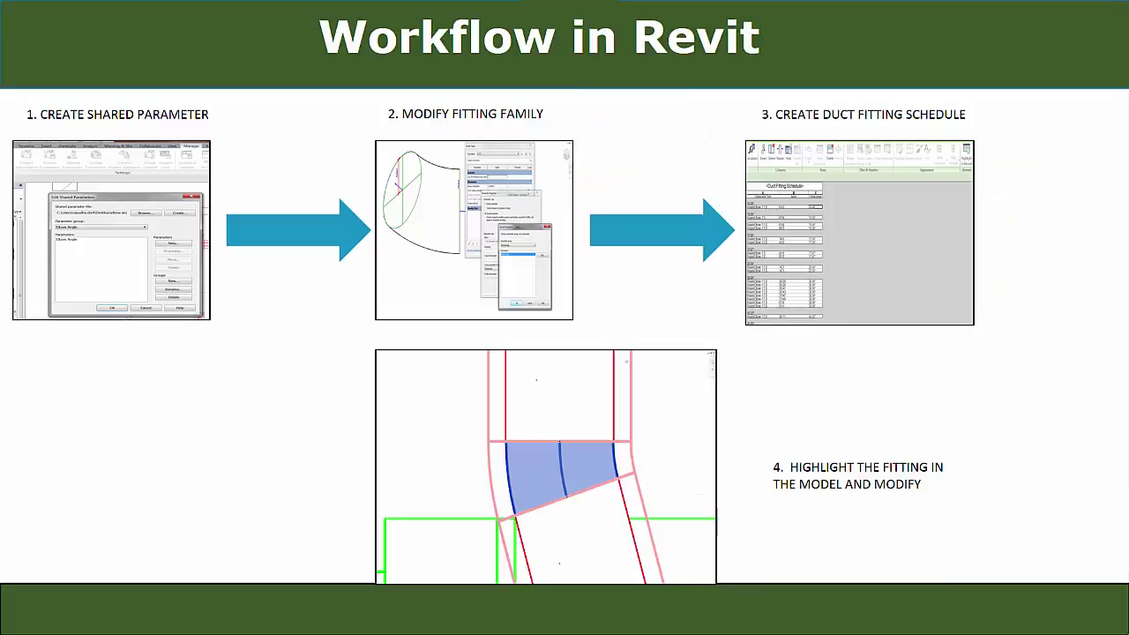
key(Right)
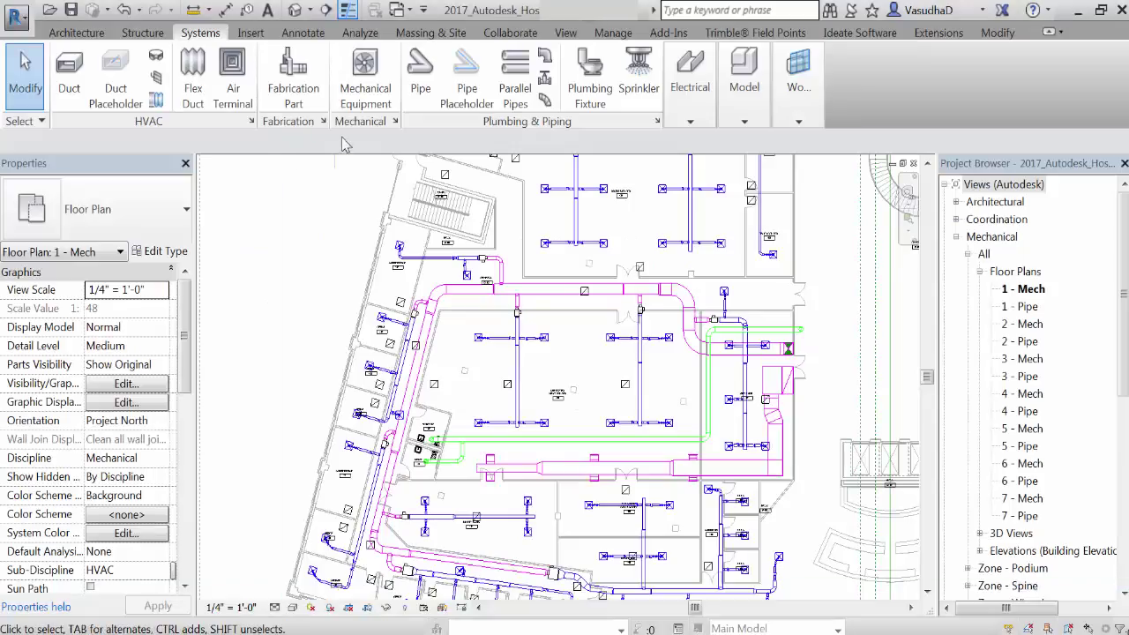
- In Mechanical Settings, set Duct Settings > Angles to 'Use specific angles' and confirm
click(620, 35)
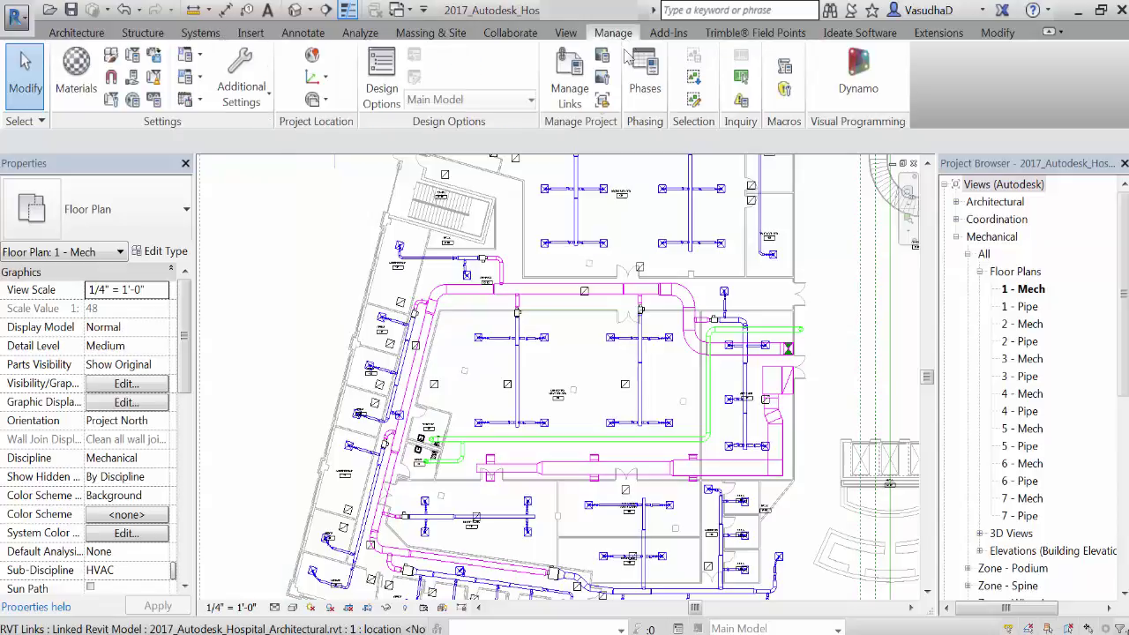
click(199, 80)
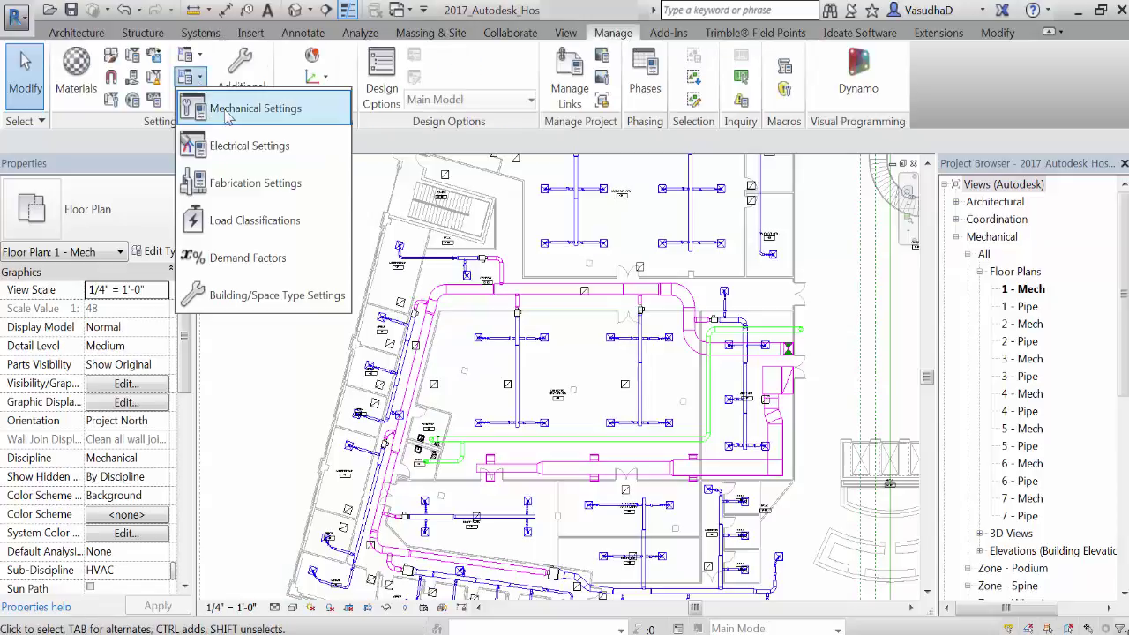
click(225, 110)
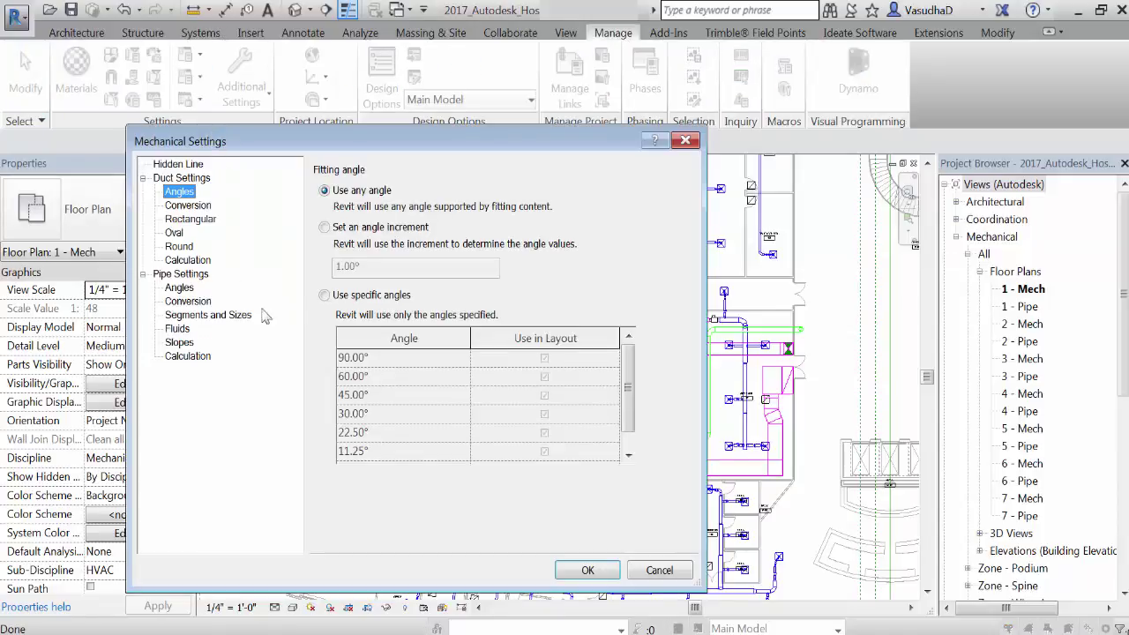
click(324, 296)
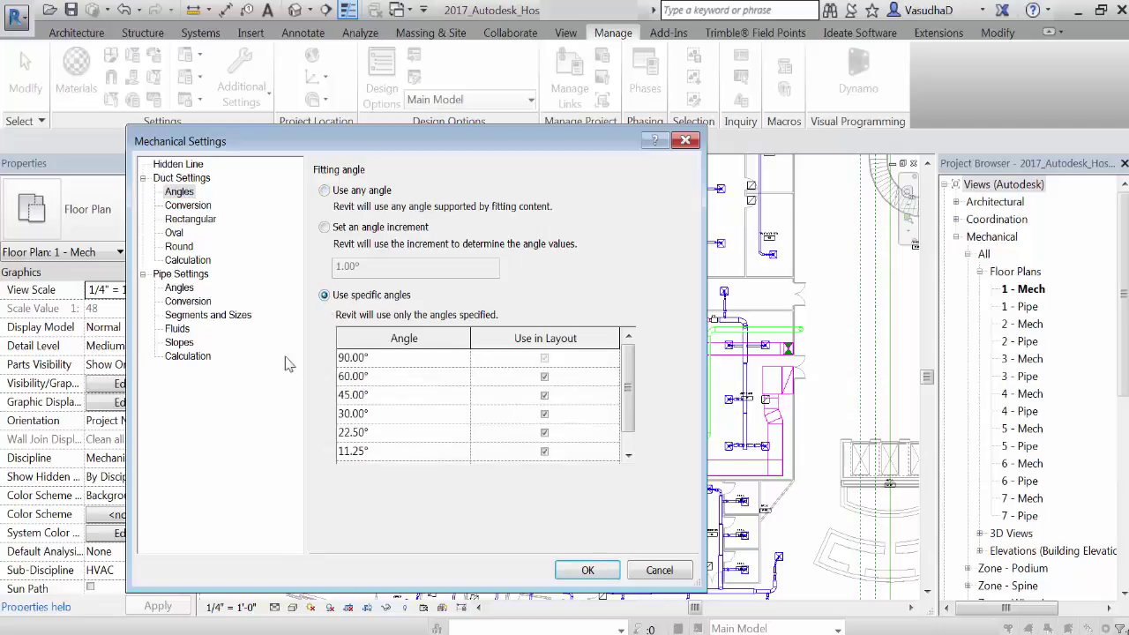
click(587, 571)
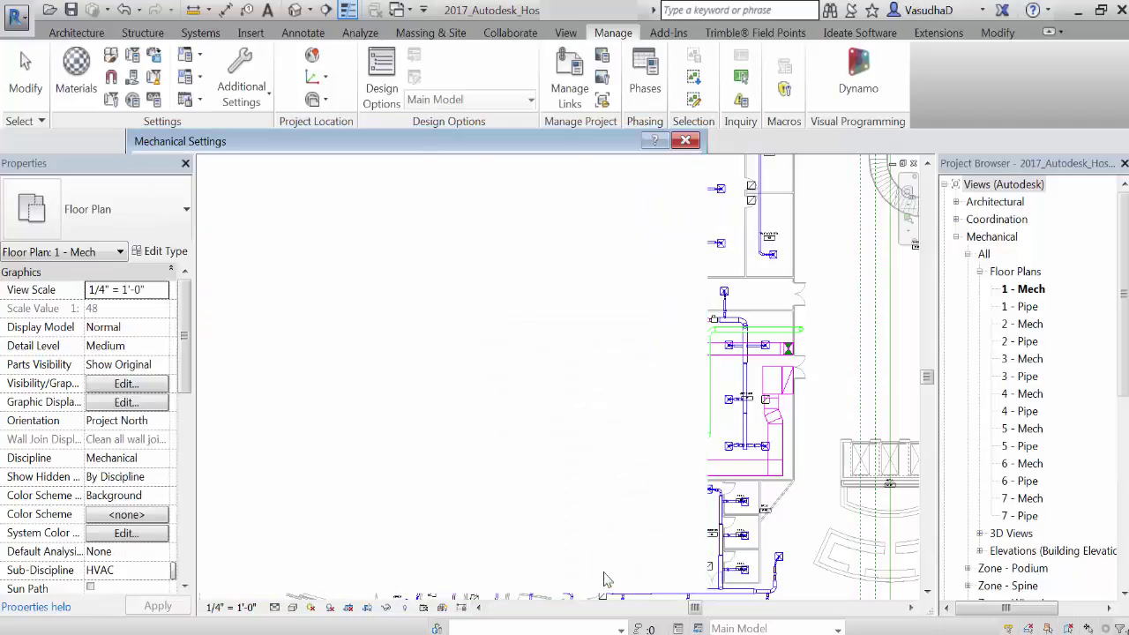
- Launch Ideate Explorer and limit its display to the Active View
click(869, 34)
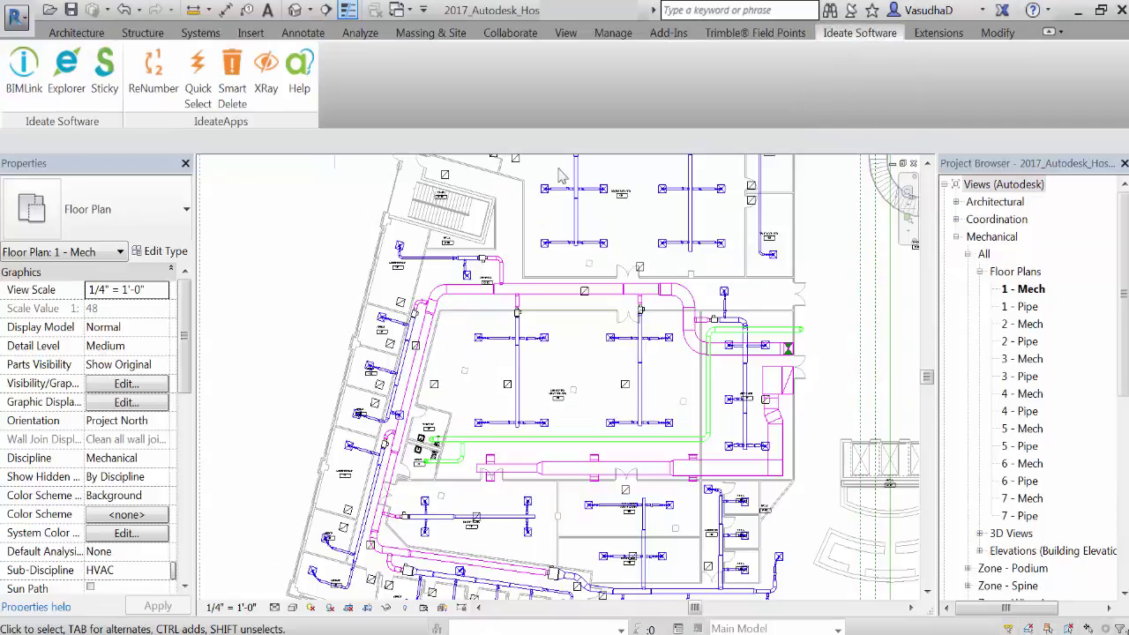
click(66, 78)
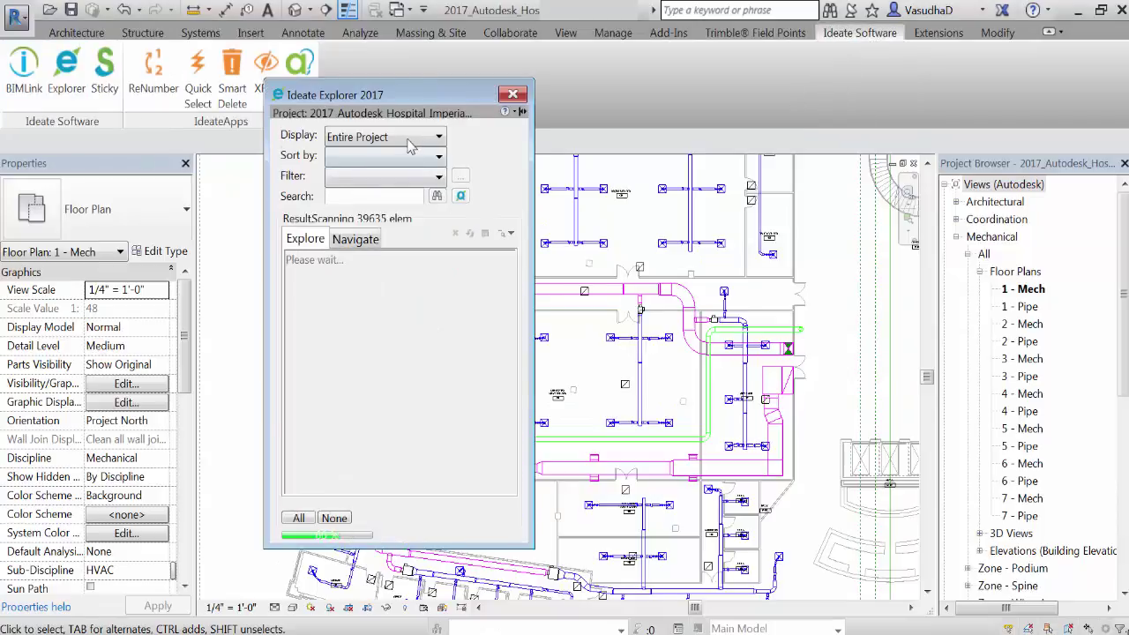
click(379, 137)
click(375, 172)
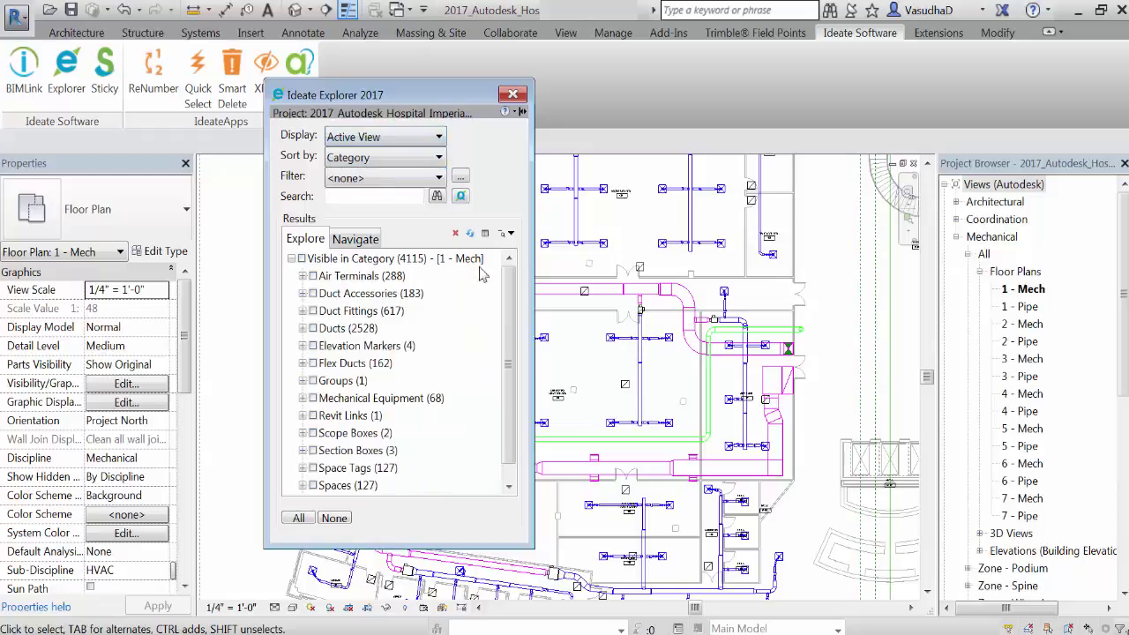
- Search for 'elbow' and select all 154 Duct Fittings in the results
click(388, 196)
text(elbow)
click(439, 196)
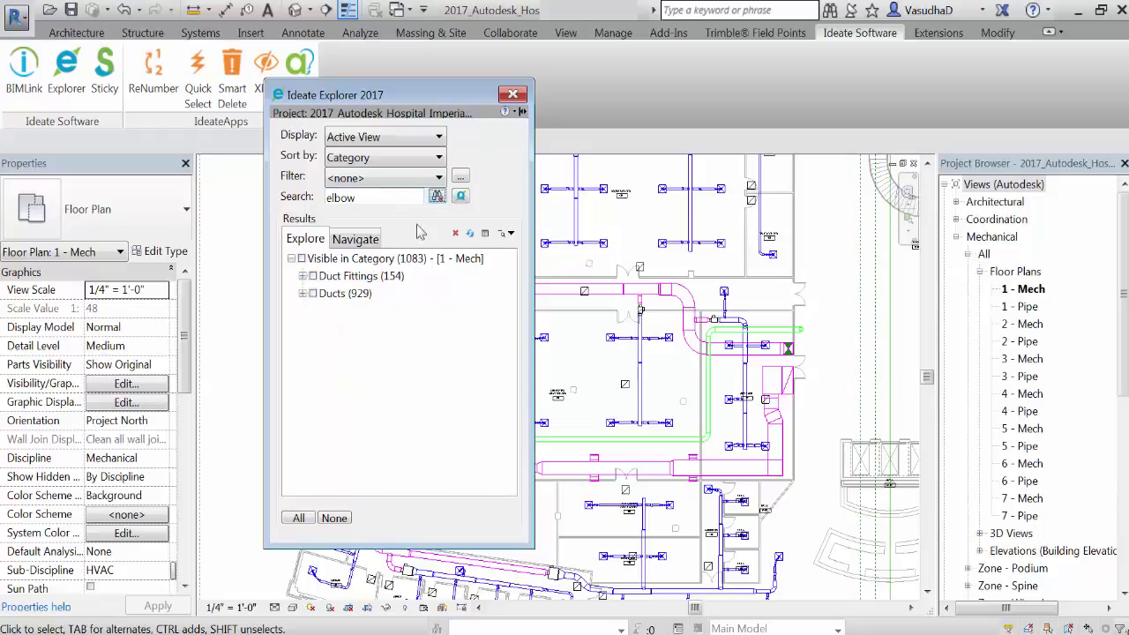
click(303, 276)
click(303, 328)
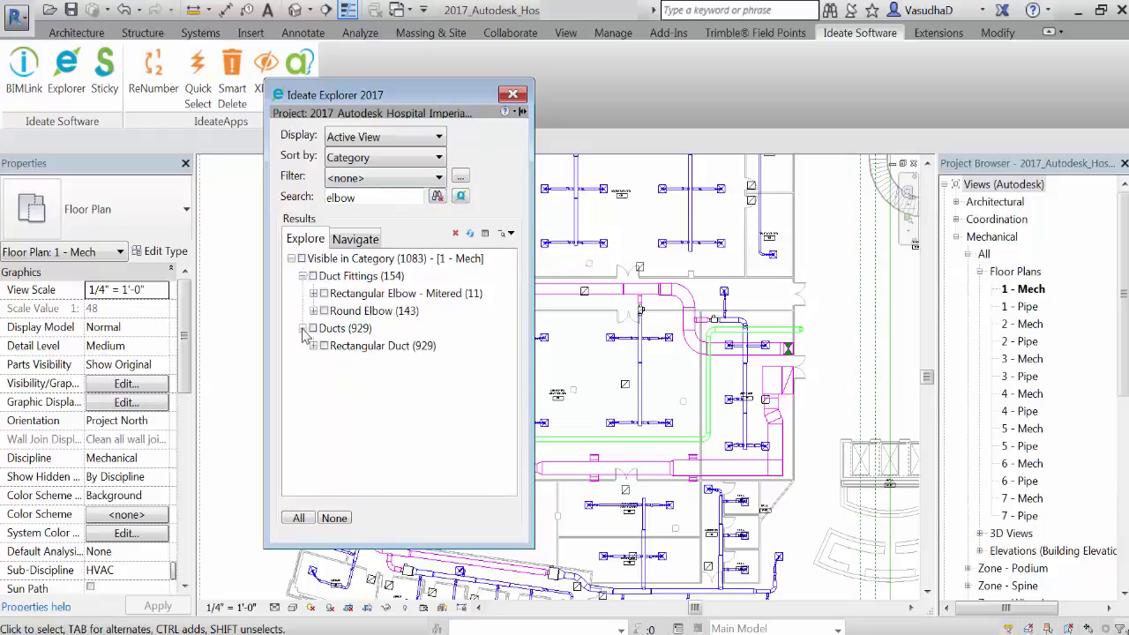
click(313, 276)
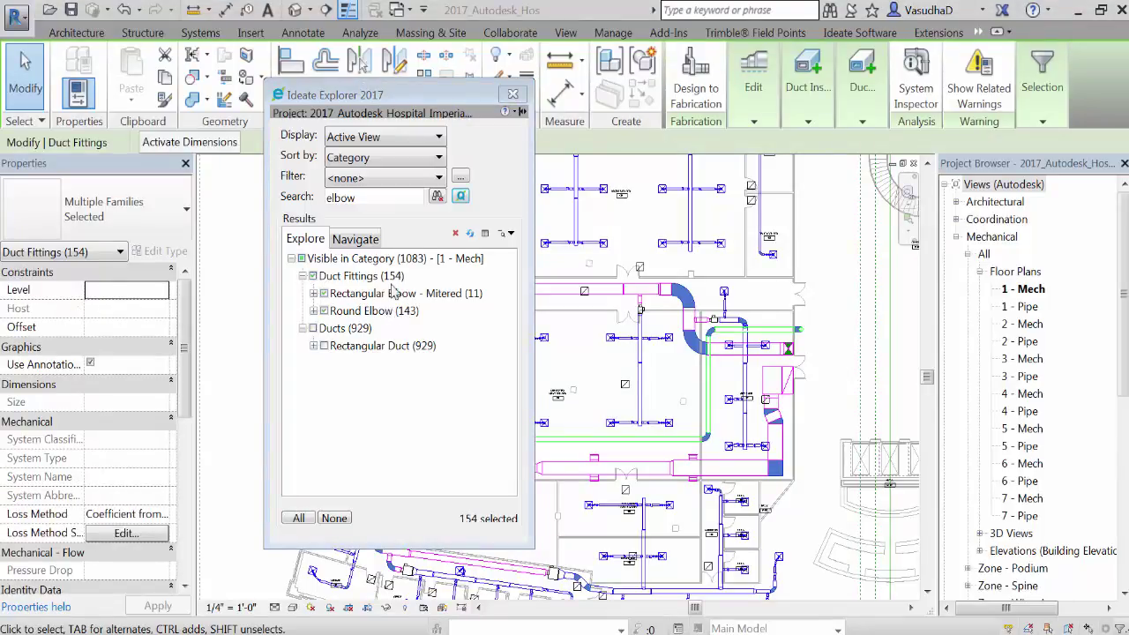
- Query the selected duct fittings and list their Angle values
click(461, 197)
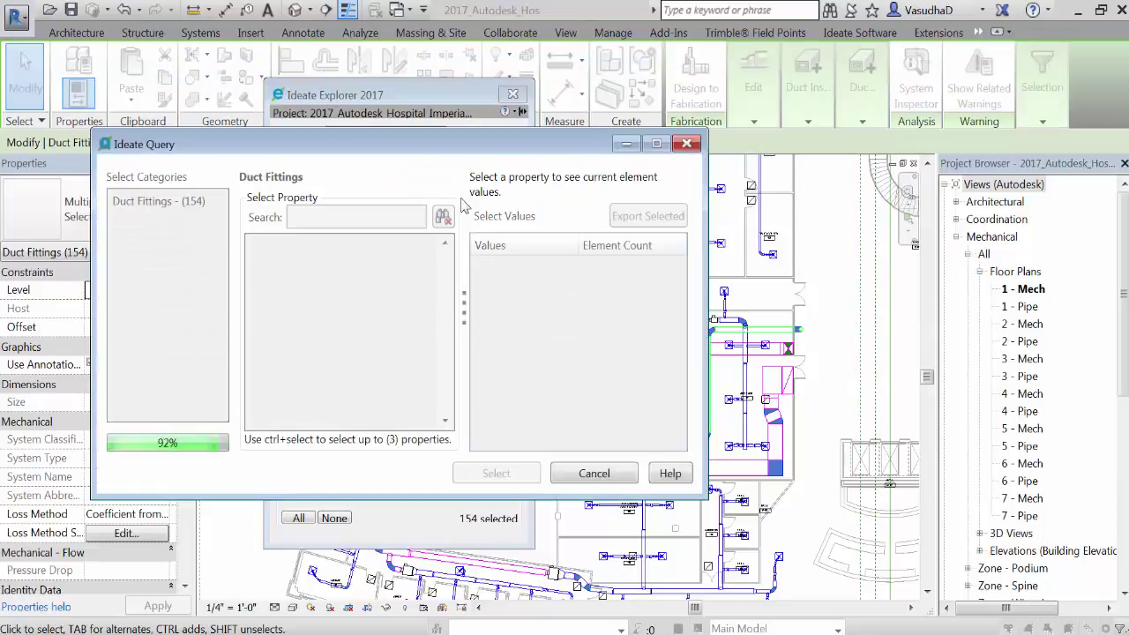
click(346, 215)
text(angle)
click(265, 310)
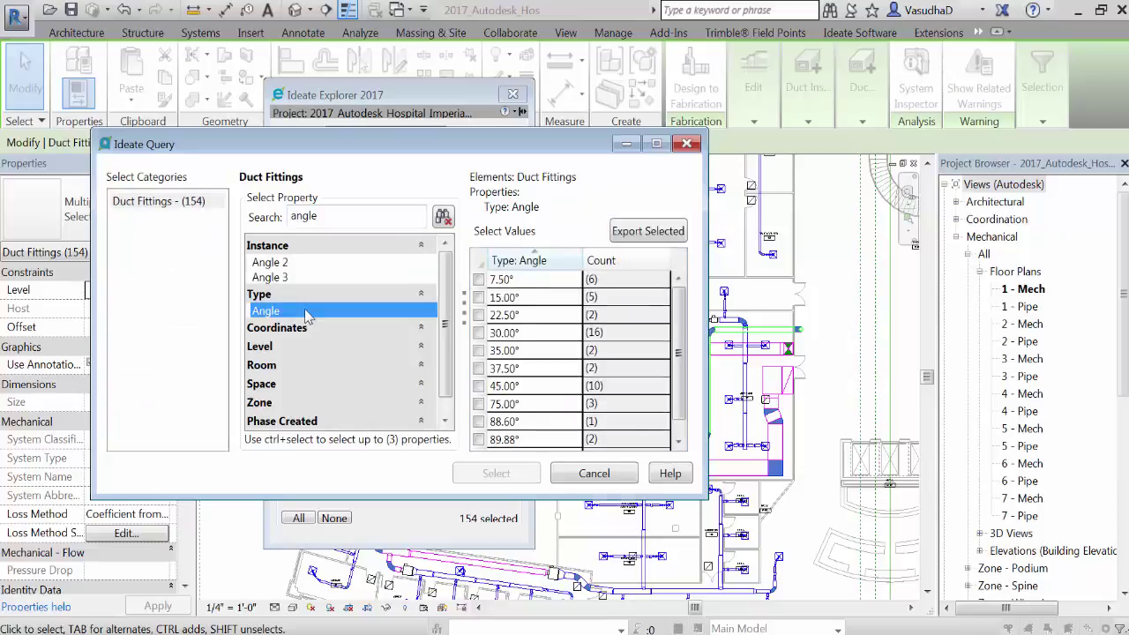
- Check angles 7.50°, 35°, 37.5°, 75°, 88.6° and 89.88° and select those 16 elbows
click(478, 279)
click(478, 350)
click(478, 368)
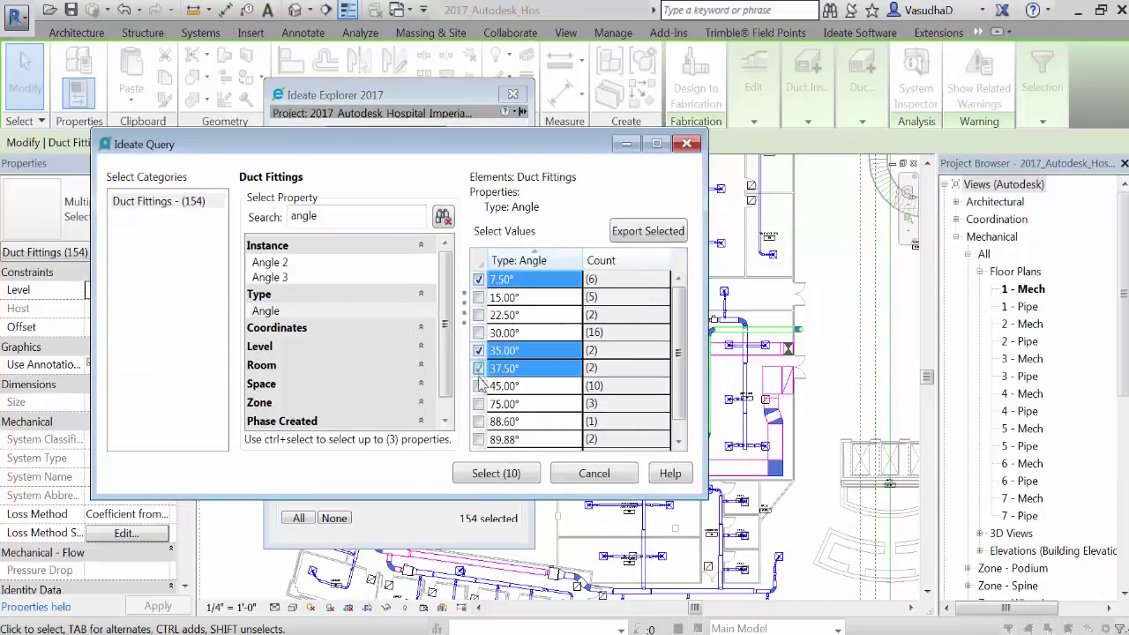
click(478, 404)
click(494, 420)
click(510, 438)
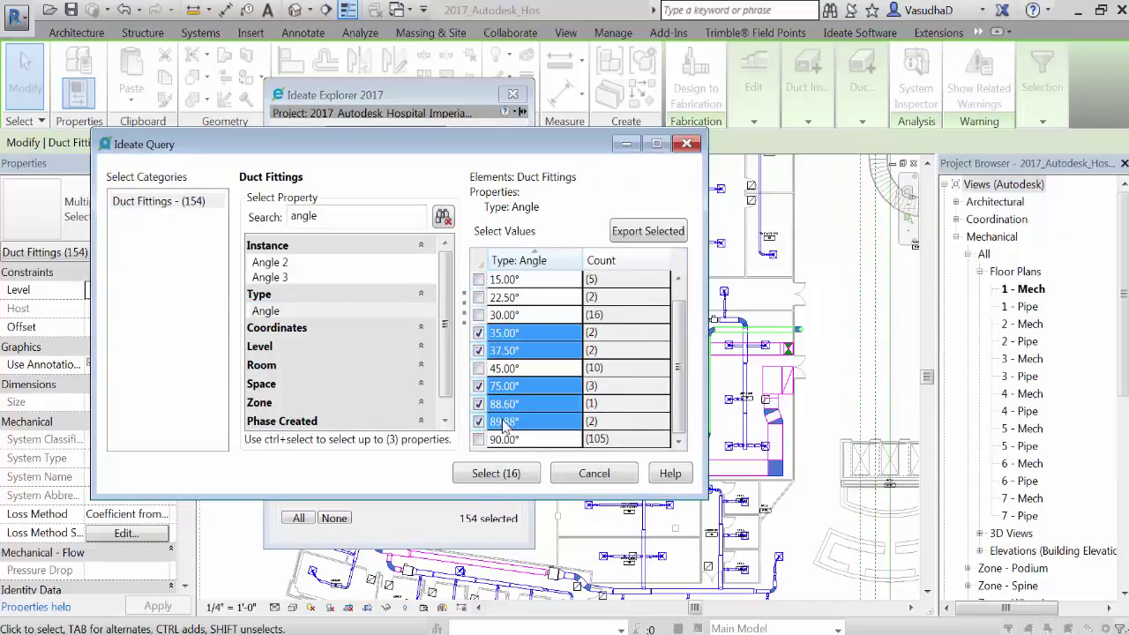
click(502, 474)
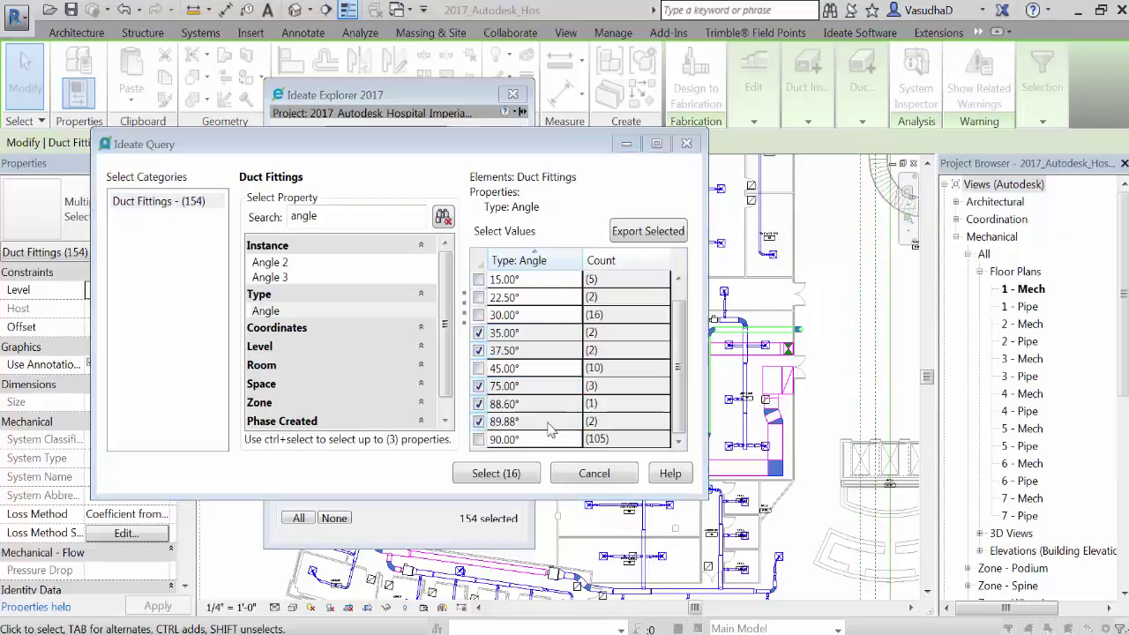
- Save the 16 selected non-standard elbows as a selection named 'duct fitting'
click(506, 486)
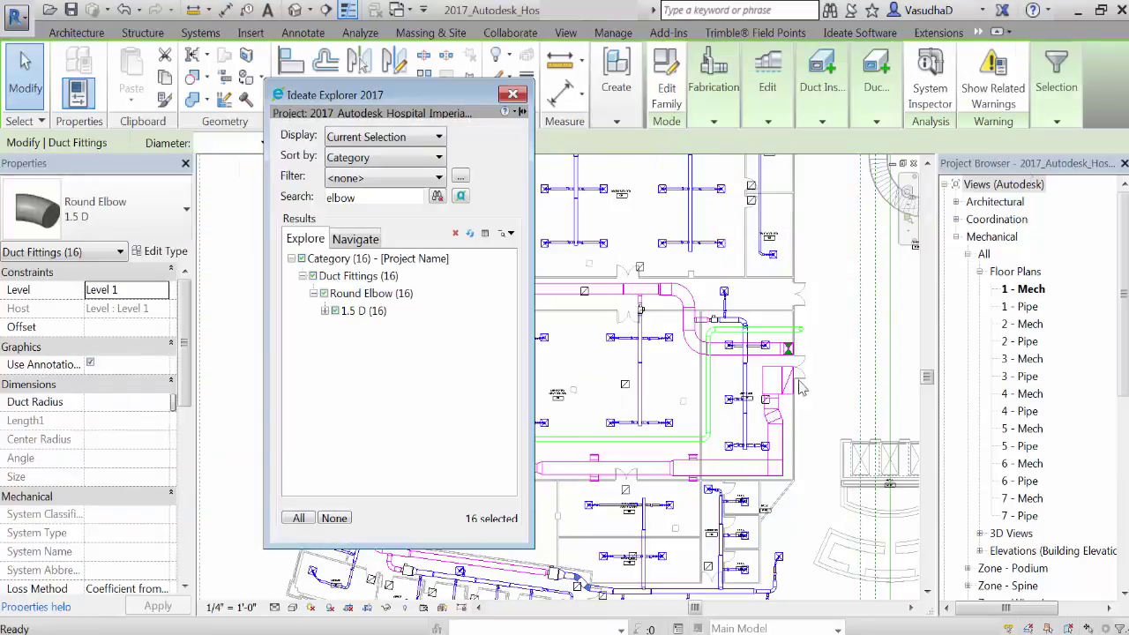
click(1056, 121)
click(1103, 144)
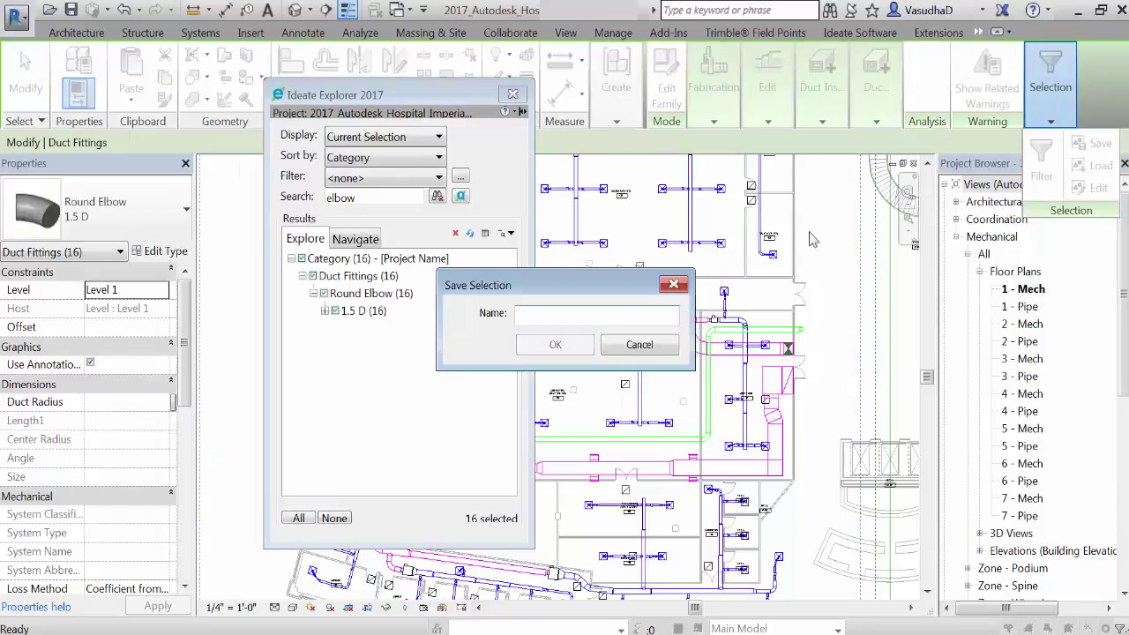
text(duct fitting)
key(Return)
- Zoom to the first 1.5 D elbow instance, select it, and verify its 7.50° angle
drag(337, 145, 1029, 159)
click(958, 375)
click(1018, 342)
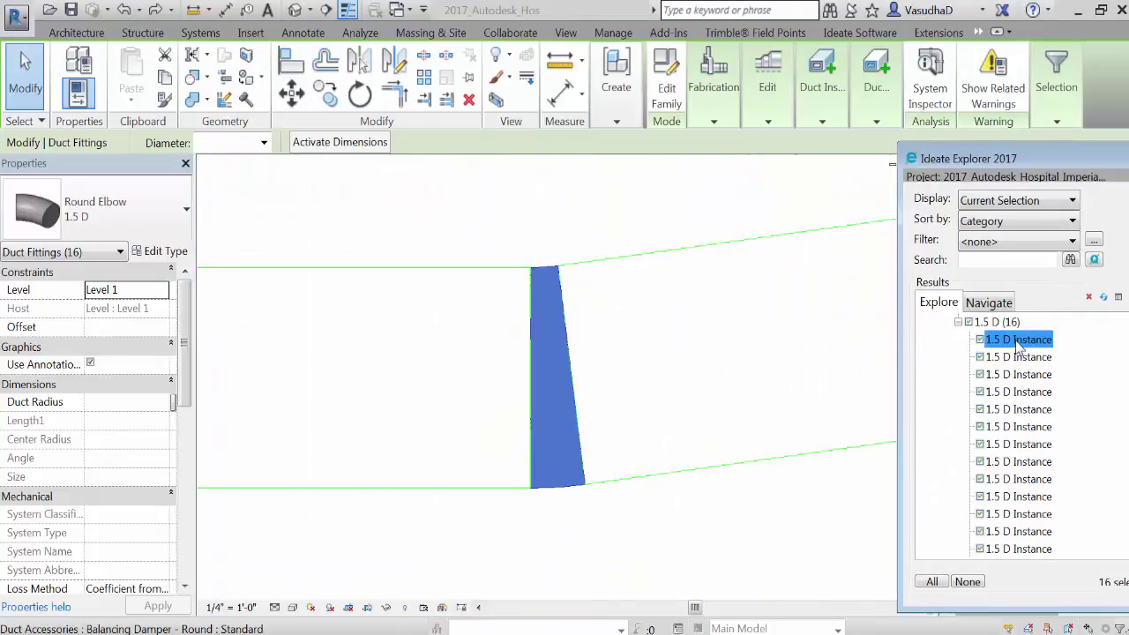
click(467, 205)
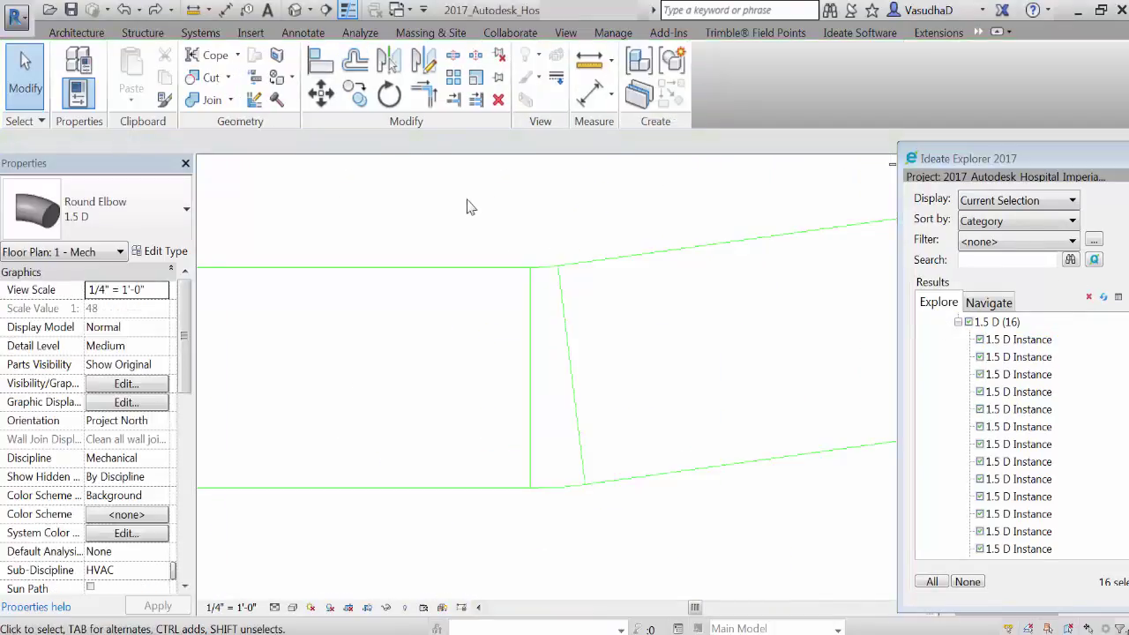
click(564, 325)
click(108, 473)
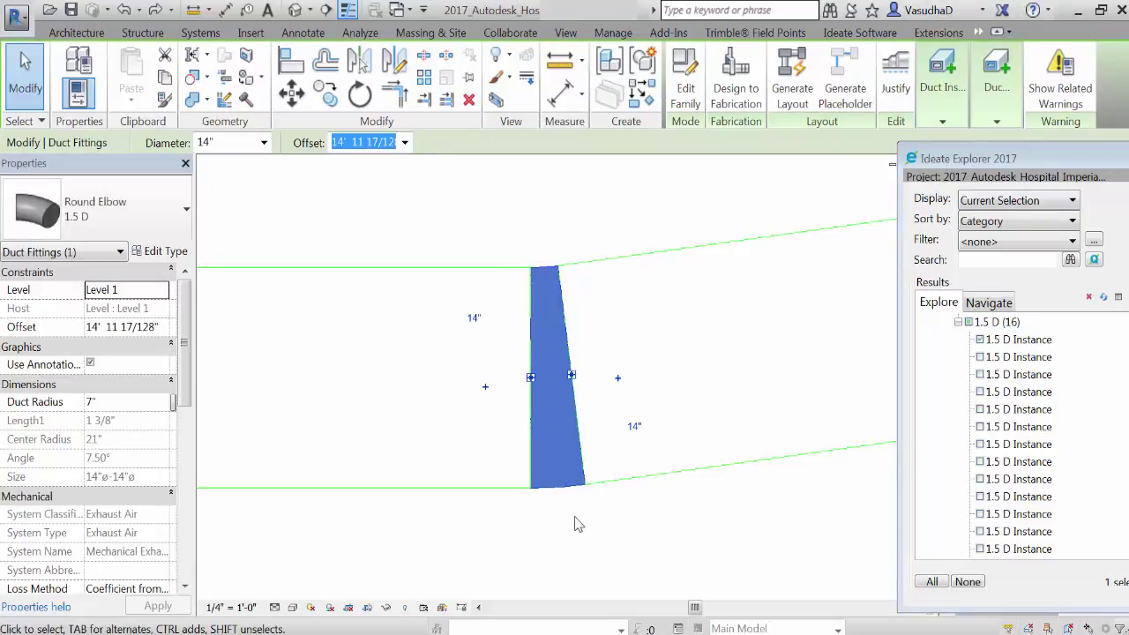
- Delete the 7.50° elbow and trim/extend the two ducts to a corner, creating an 11.25° elbow
click(469, 98)
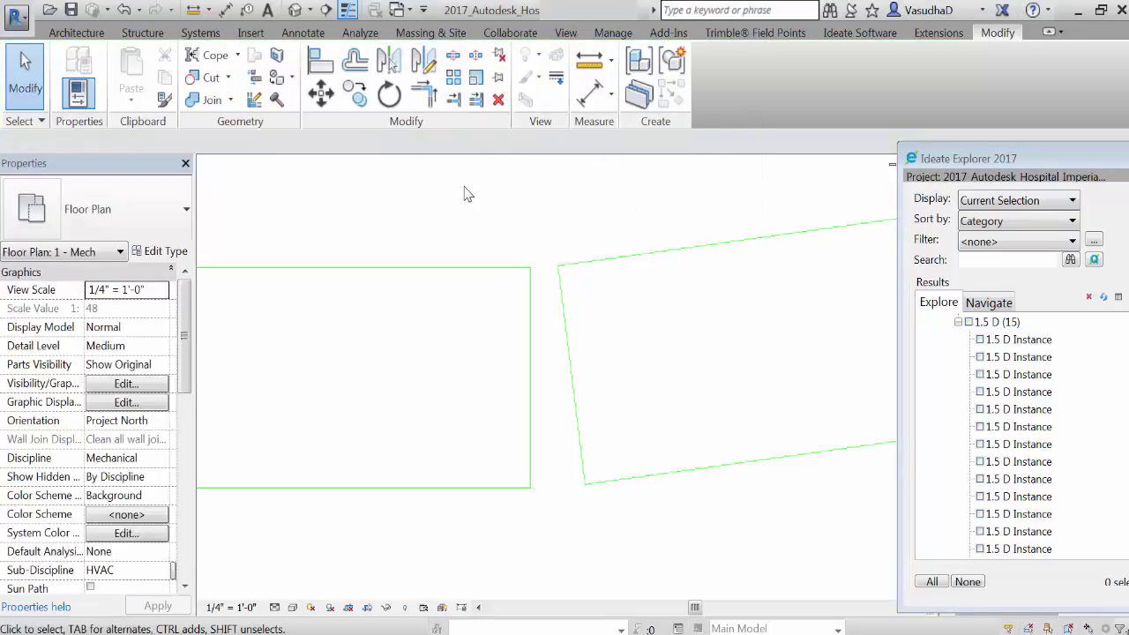
click(424, 92)
click(528, 370)
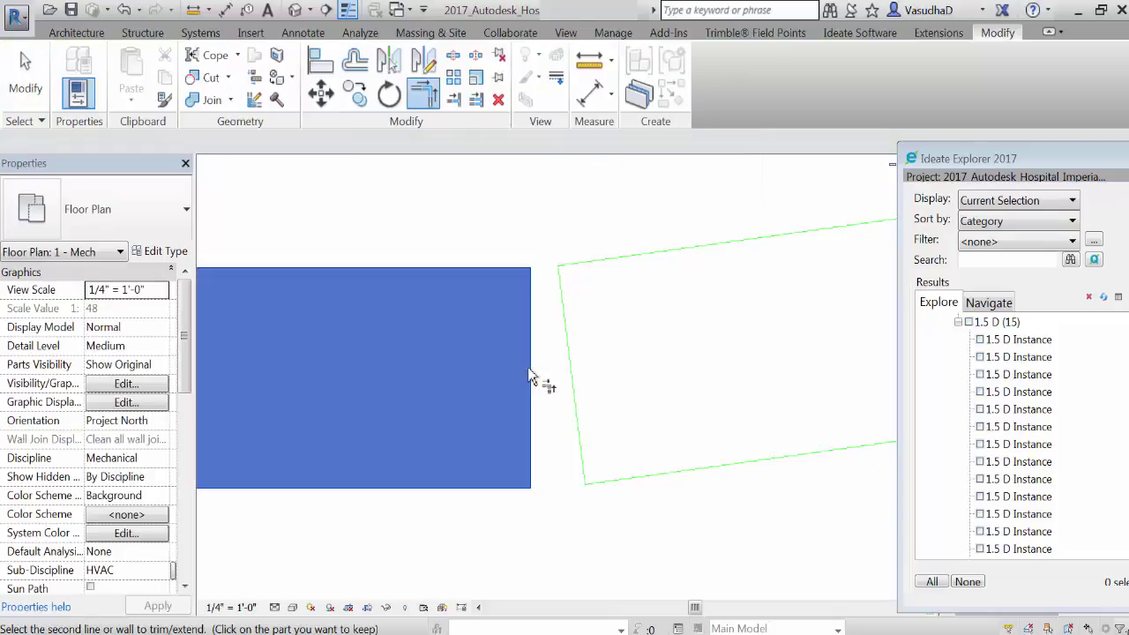
click(582, 398)
key(Escape)
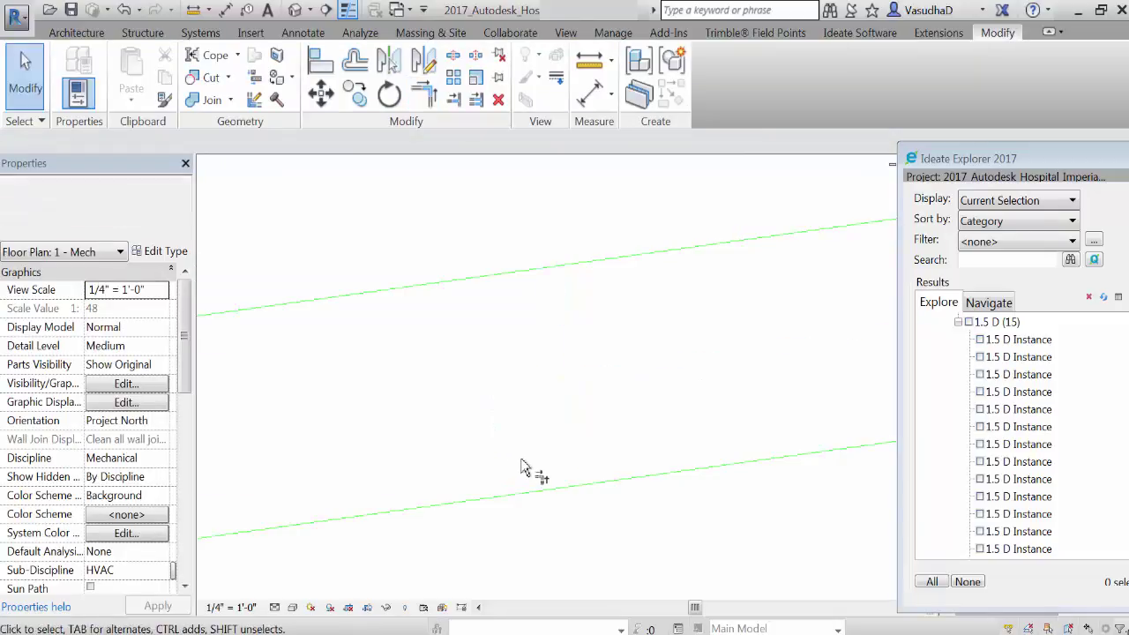
scroll(521, 466, down, 3)
middle_drag(522, 464, 623, 380)
scroll(539, 443, up, 2)
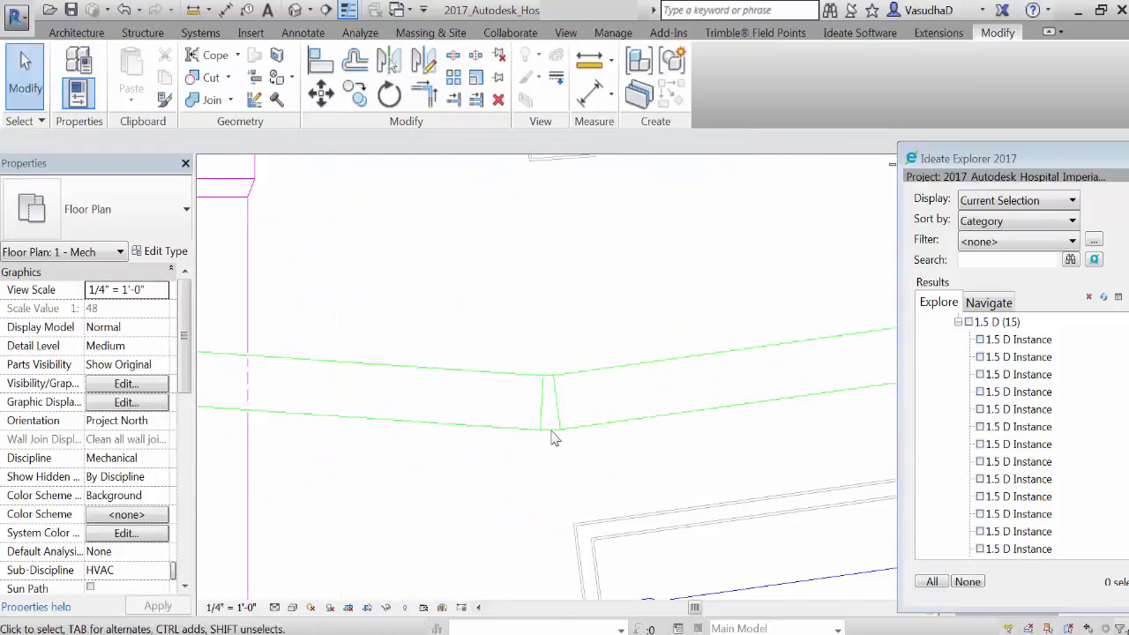
click(549, 407)
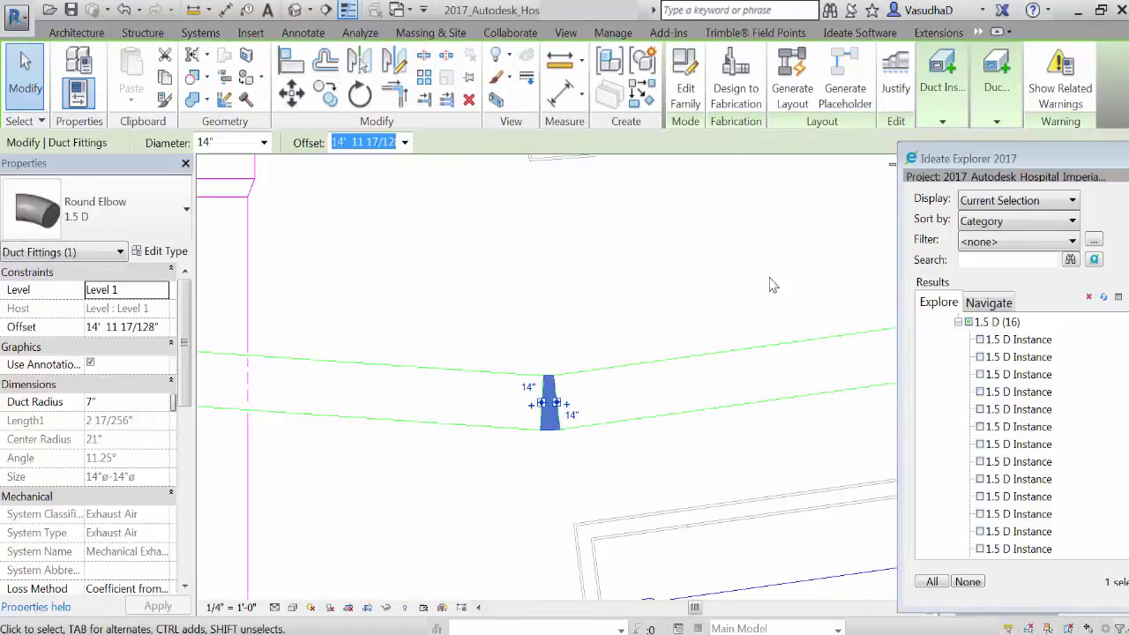
- Load the saved 'duct fittings' selection of 15 remaining elbows and zoom to the first one
key(Escape)
click(613, 33)
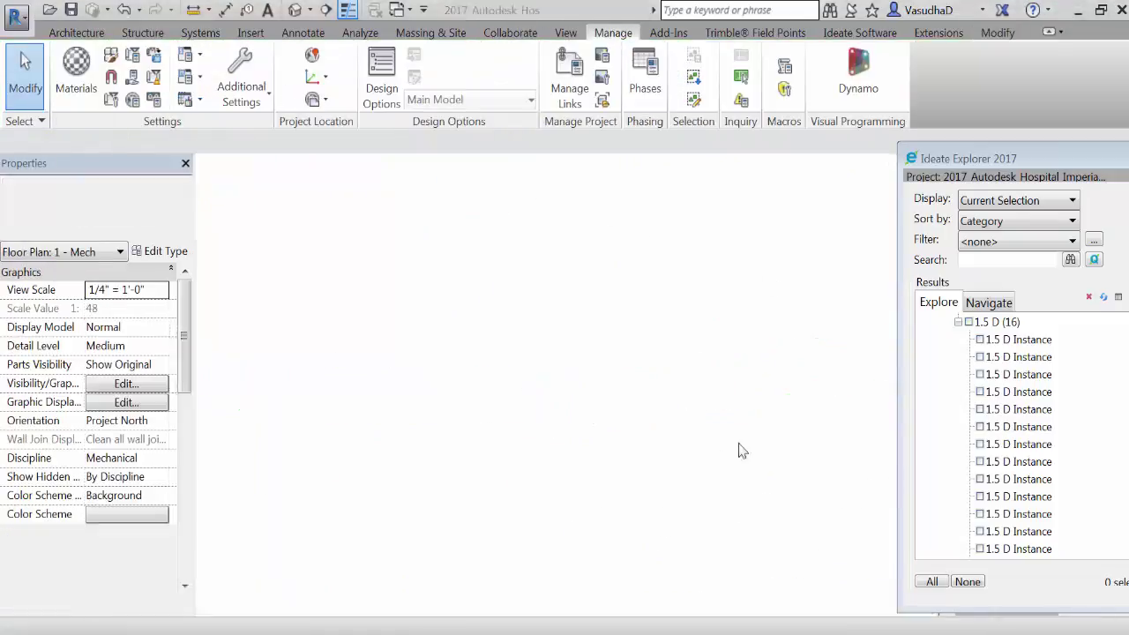
click(694, 78)
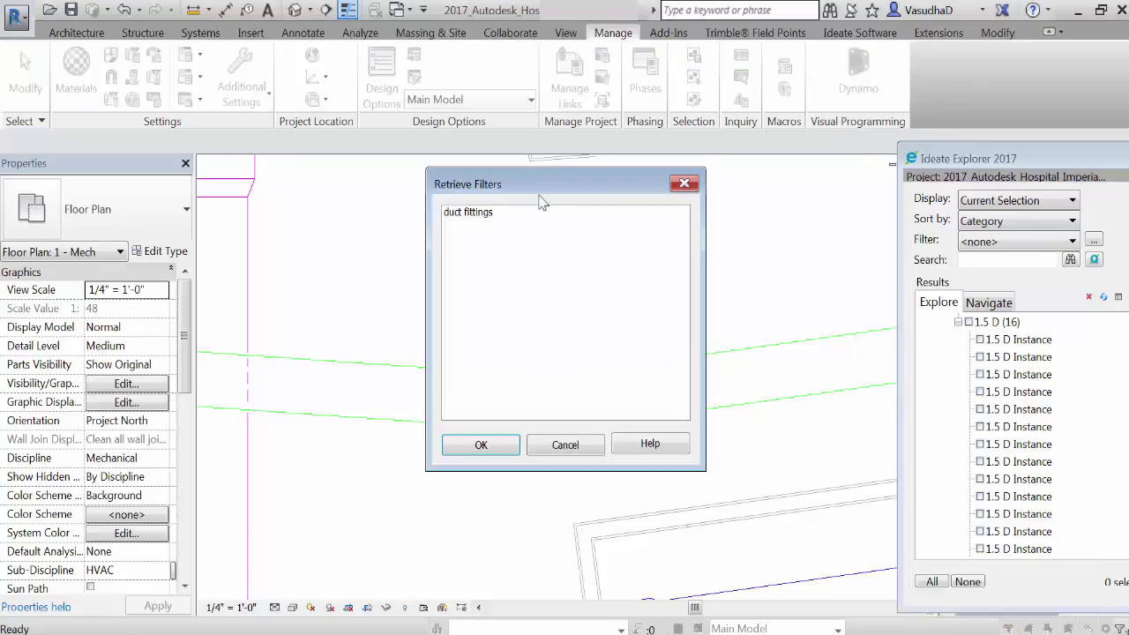
click(491, 216)
click(481, 444)
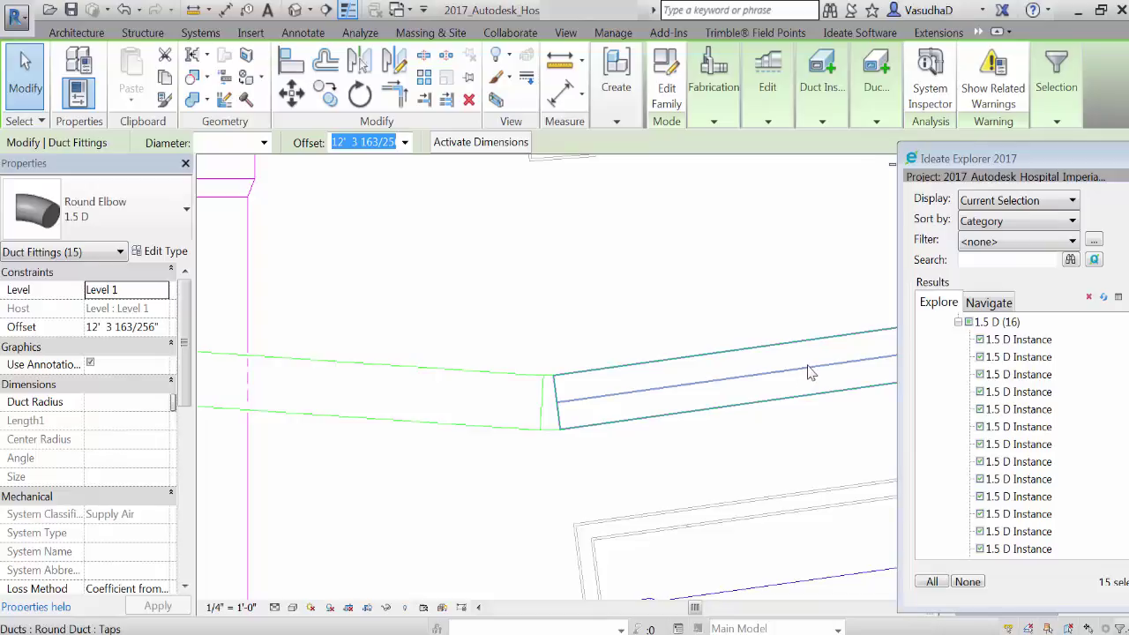
click(1026, 340)
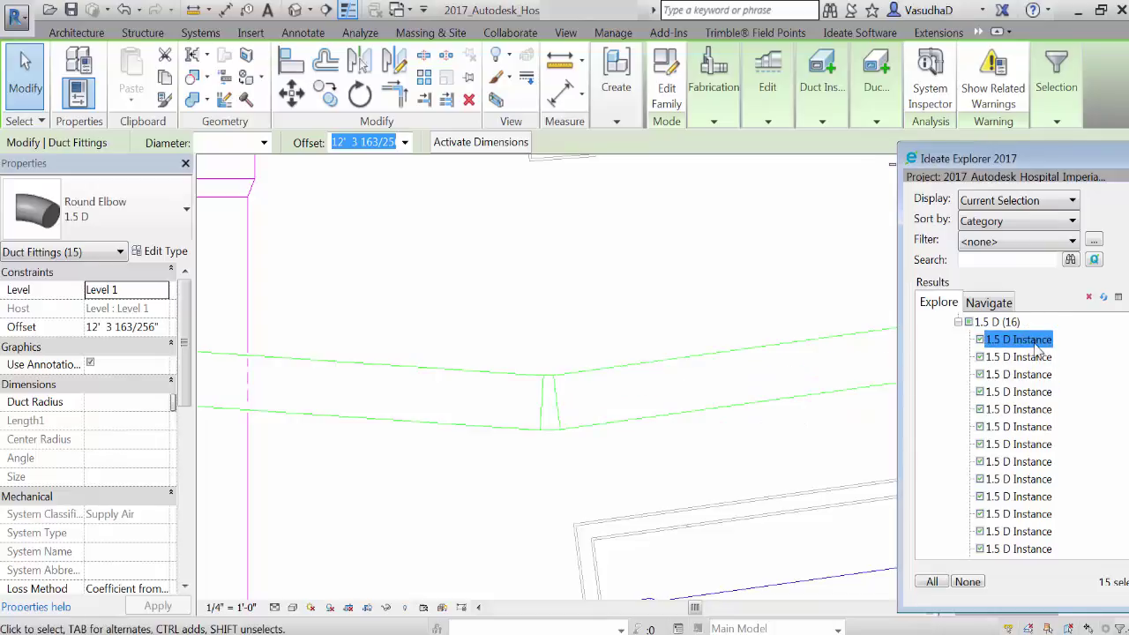